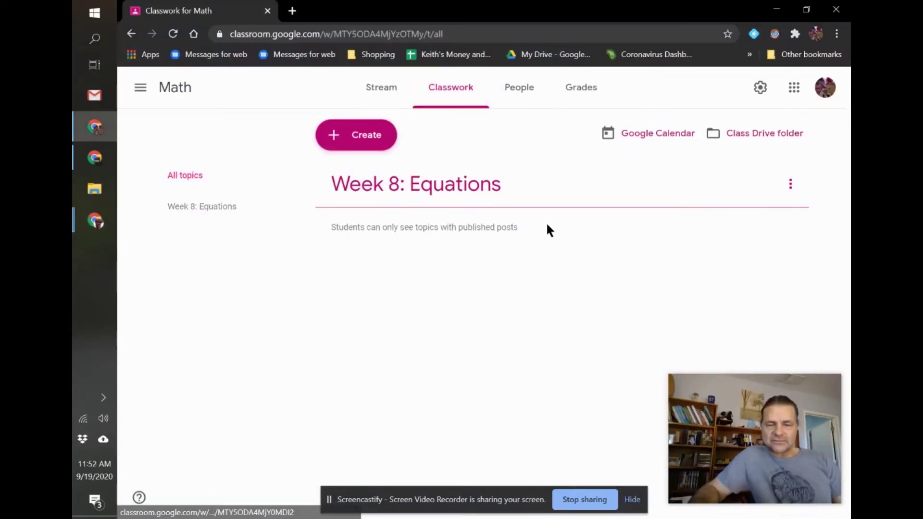
# Begin a new assignment and enter 'Cer' as a tentative title
pyautogui.click(372, 144)
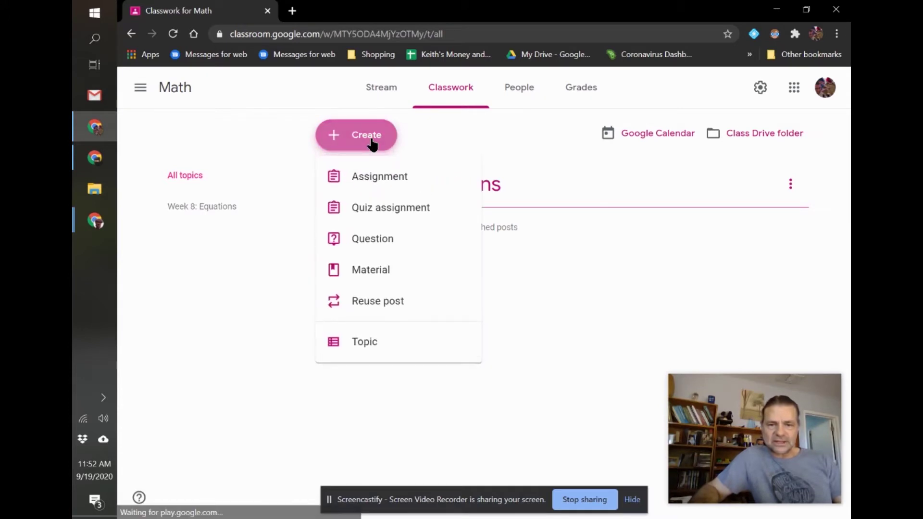
pyautogui.click(375, 179)
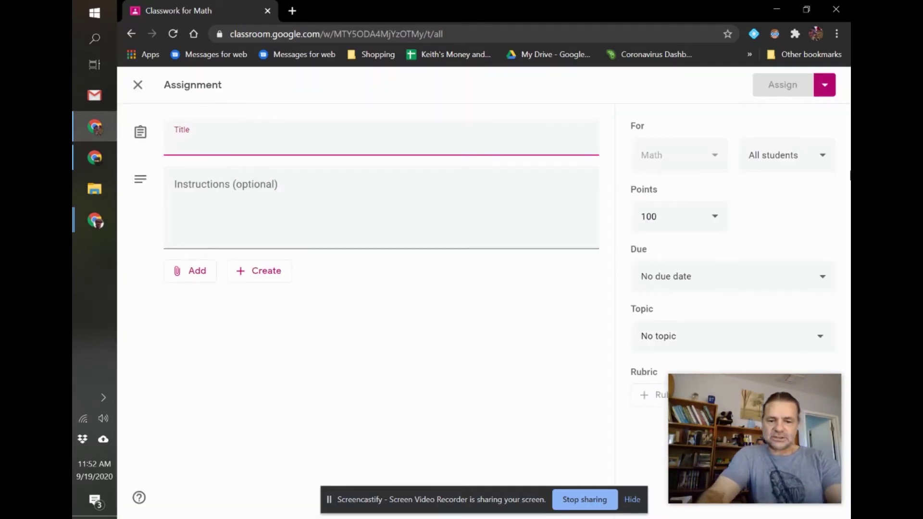
pyautogui.write('Cer')
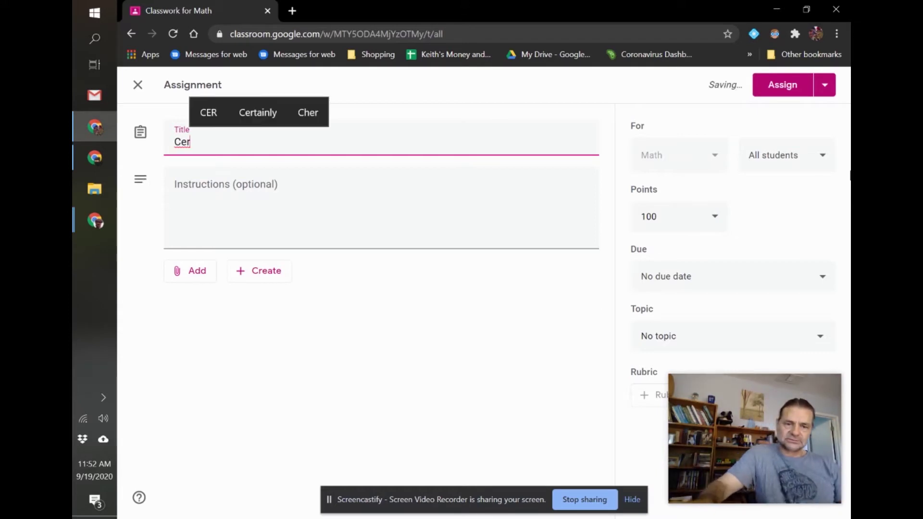
pyautogui.click(272, 221)
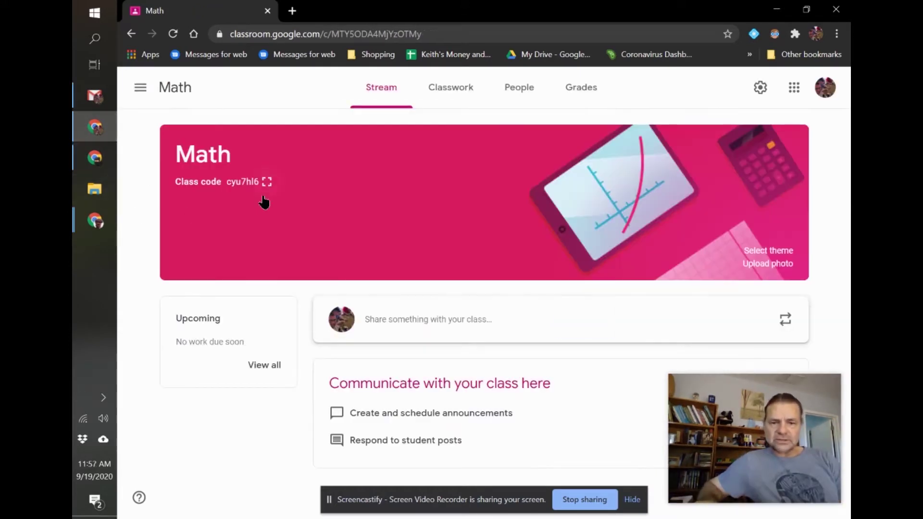
# Return to the Math class's Classwork view and start a fresh blank assignment
pyautogui.click(451, 92)
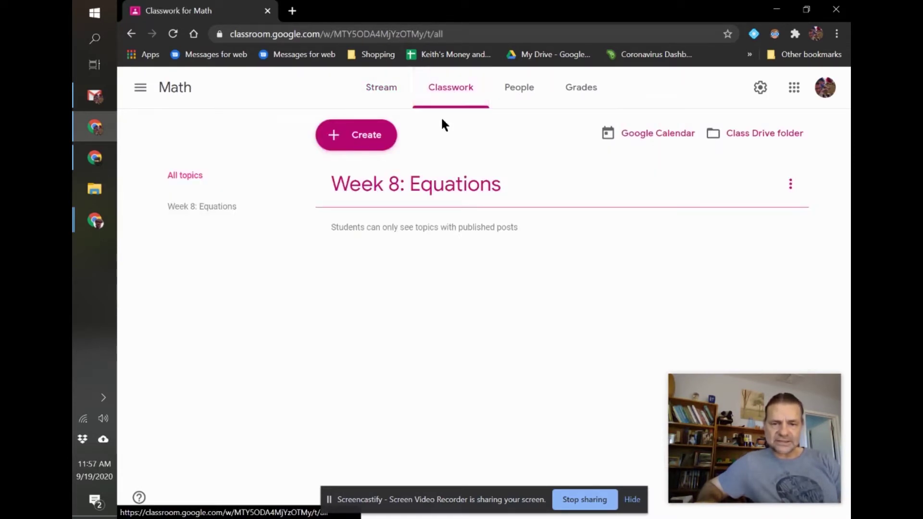
pyautogui.click(338, 136)
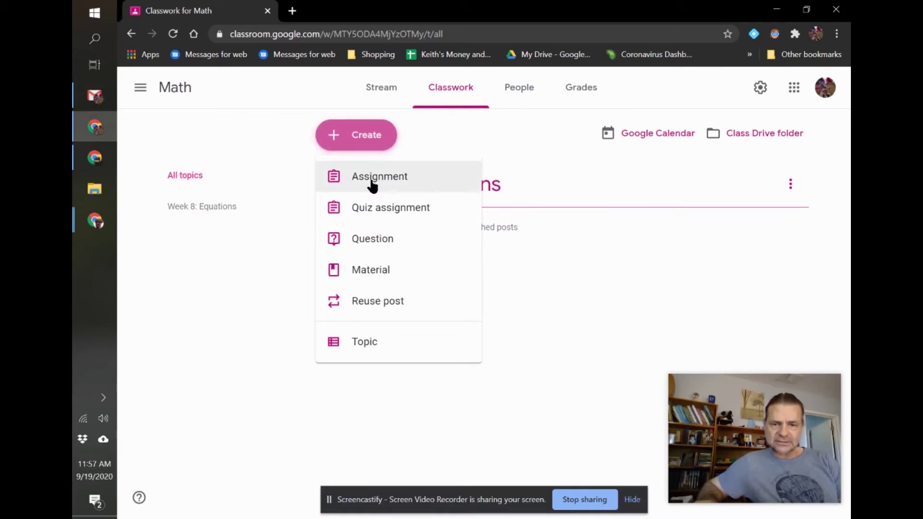
pyautogui.click(372, 185)
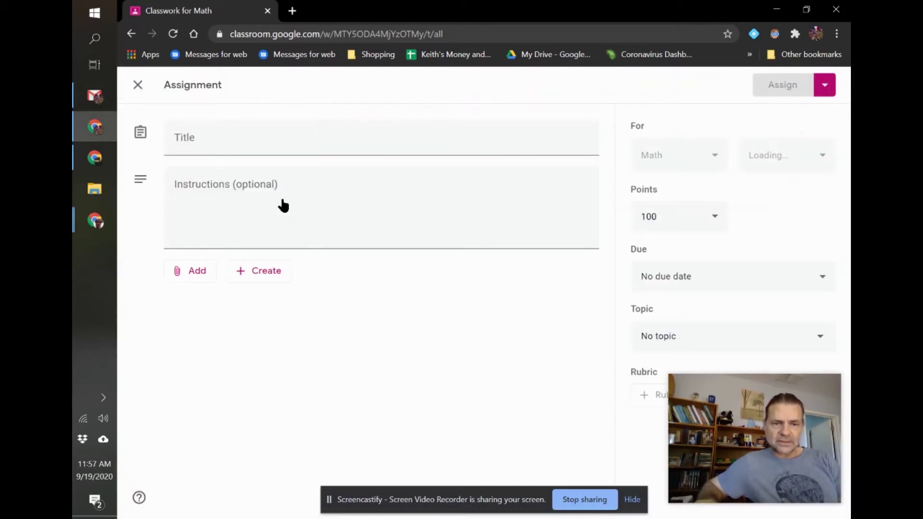
# Title the assignment 'CER' and attach the CER Student slides from Drive's Recent list
pyautogui.click(239, 150)
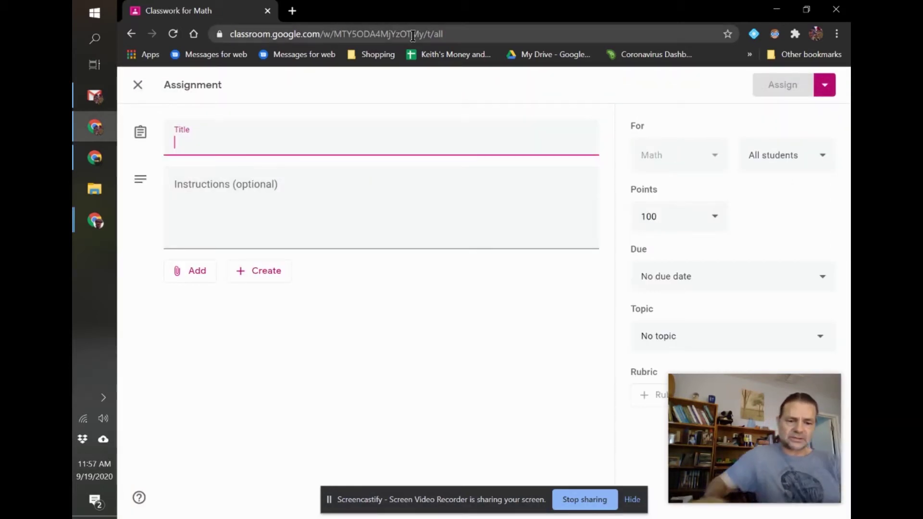
pyautogui.write('CER')
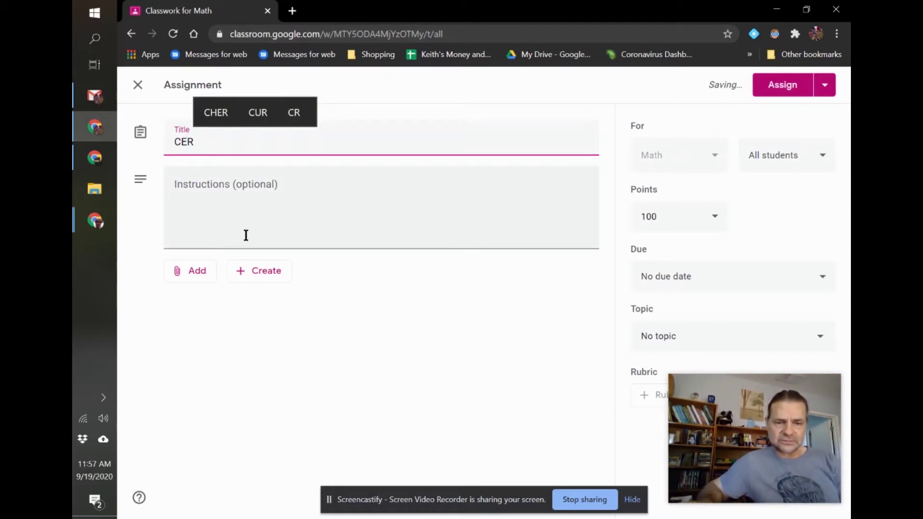
pyautogui.click(190, 272)
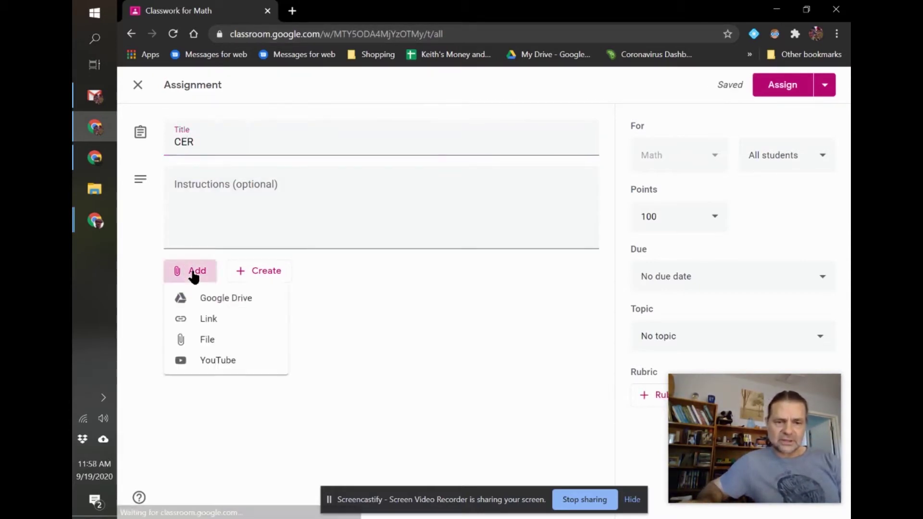
pyautogui.click(218, 302)
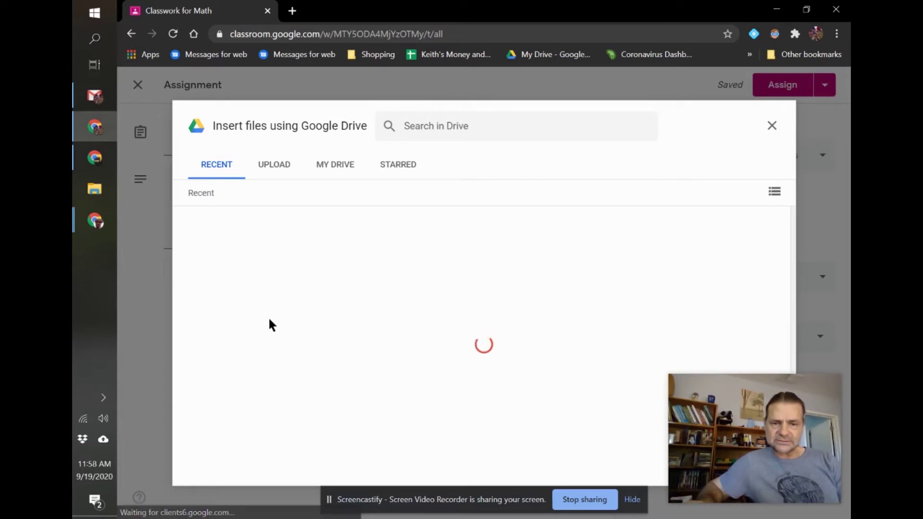
pyautogui.click(241, 287)
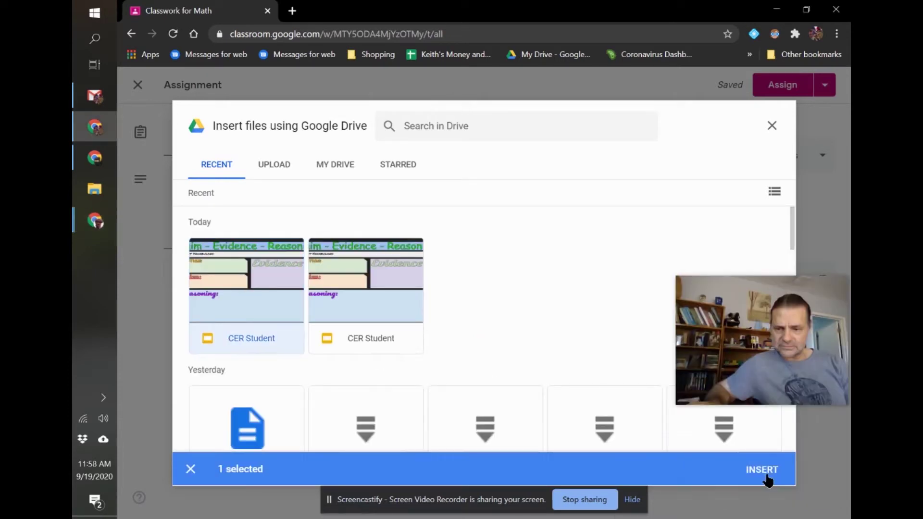
pyautogui.click(762, 469)
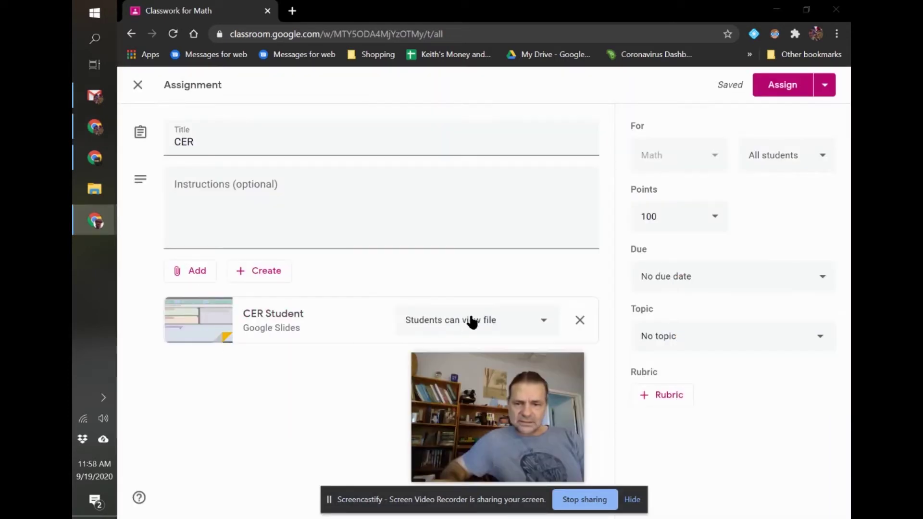
# Set the attached CER Student file to Make a copy for each student
pyautogui.moveTo(543, 354)
pyautogui.moveTo(519, 374); pyautogui.dragTo(247, 380)
pyautogui.click(507, 330)
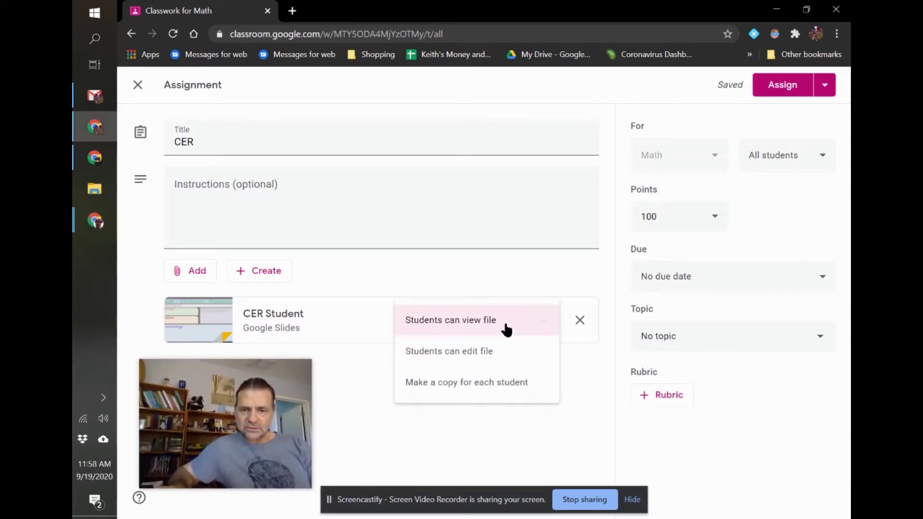
pyautogui.click(495, 384)
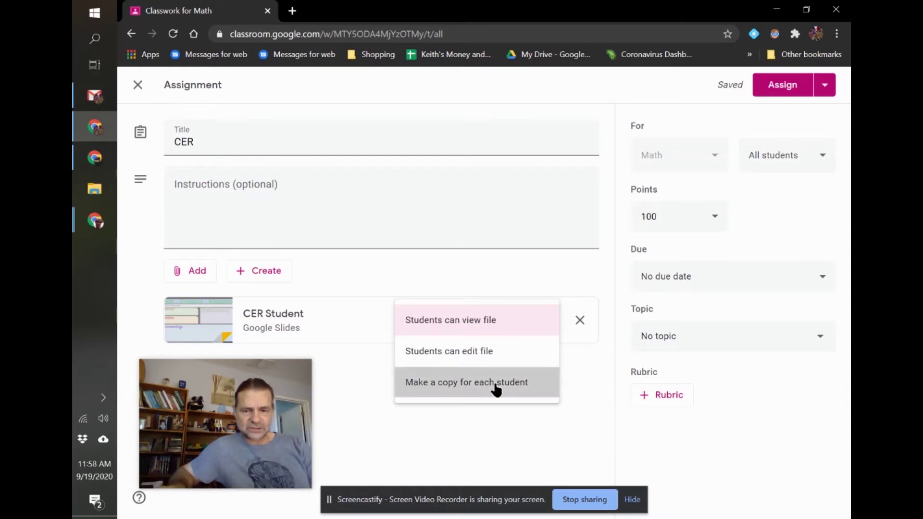
# Make the assignment worth 5 points and due September 25
pyautogui.click(679, 216)
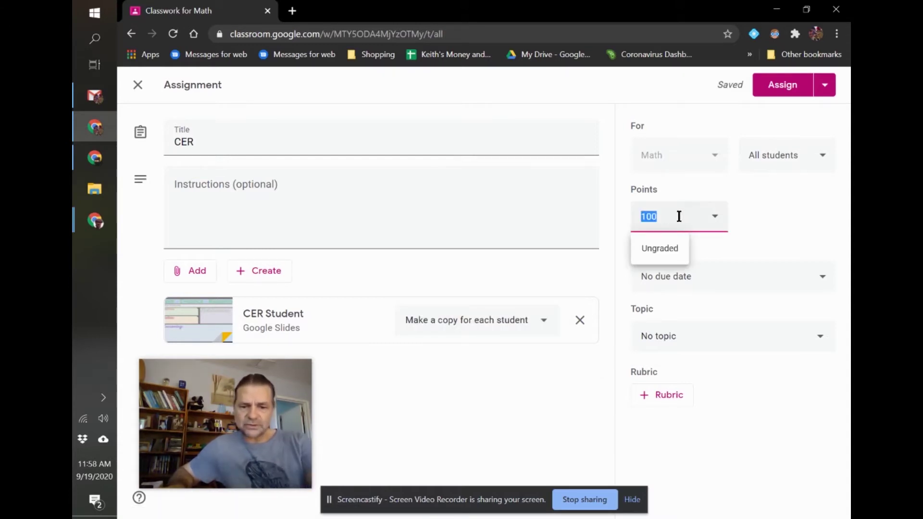
pyautogui.write('5')
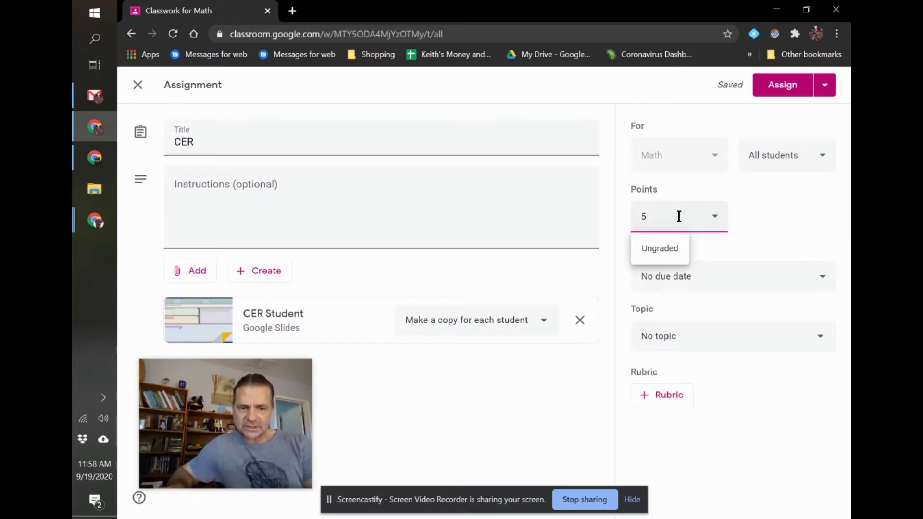
pyautogui.press('Tab')
pyautogui.click(699, 279)
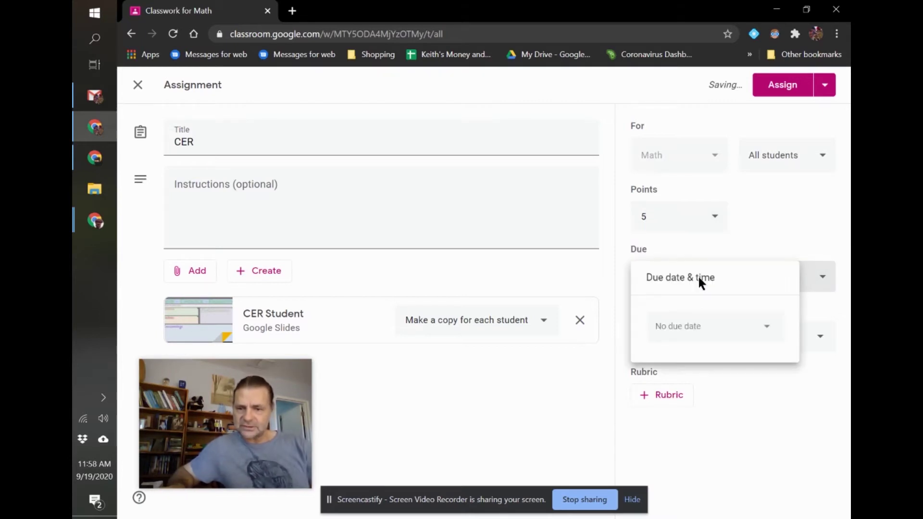
pyautogui.click(730, 331)
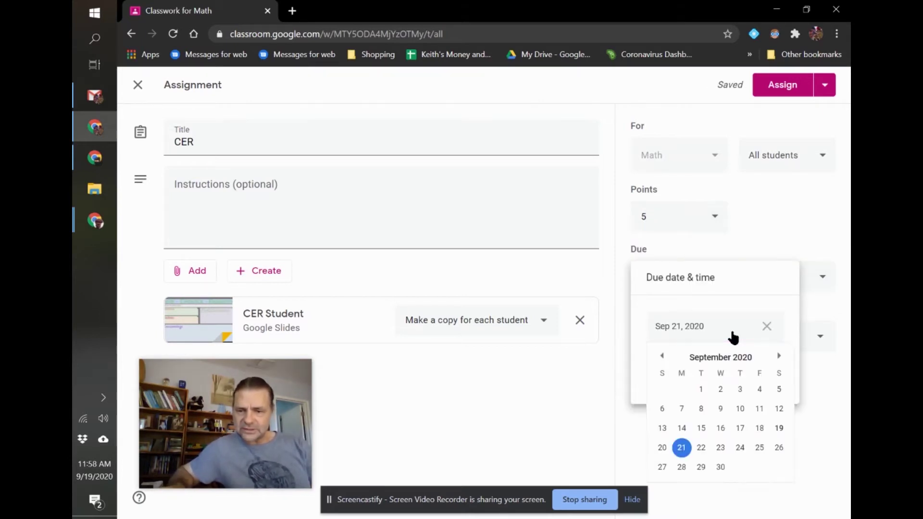
pyautogui.click(760, 449)
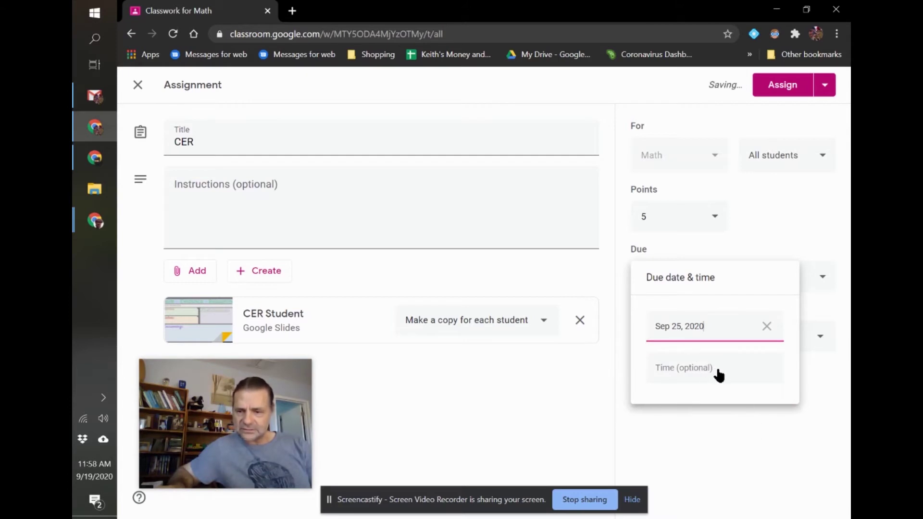
pyautogui.click(794, 225)
# File the assignment under Week 8: Equations and assign it to the class
pyautogui.click(719, 344)
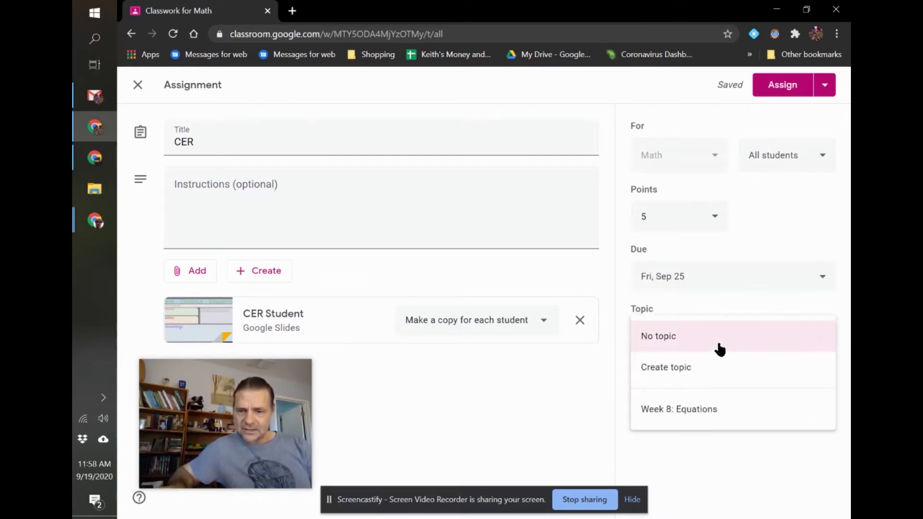
pyautogui.click(706, 410)
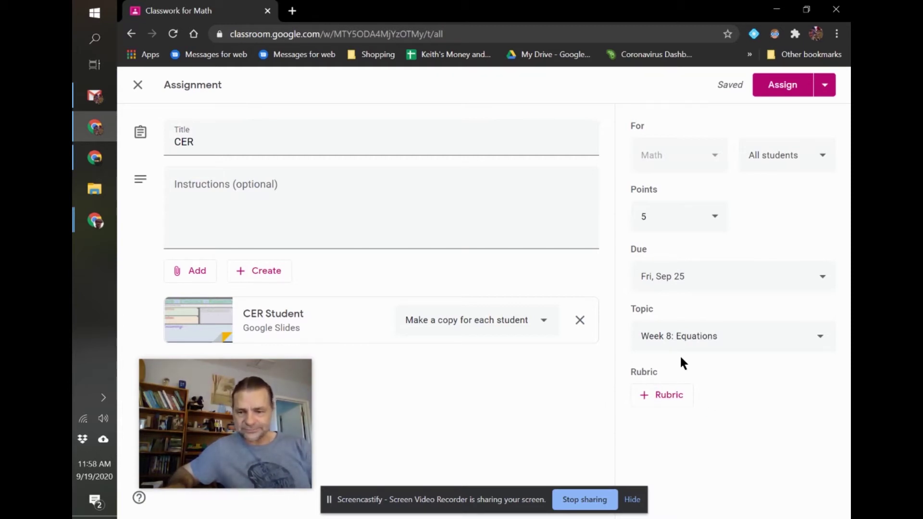
pyautogui.click(782, 89)
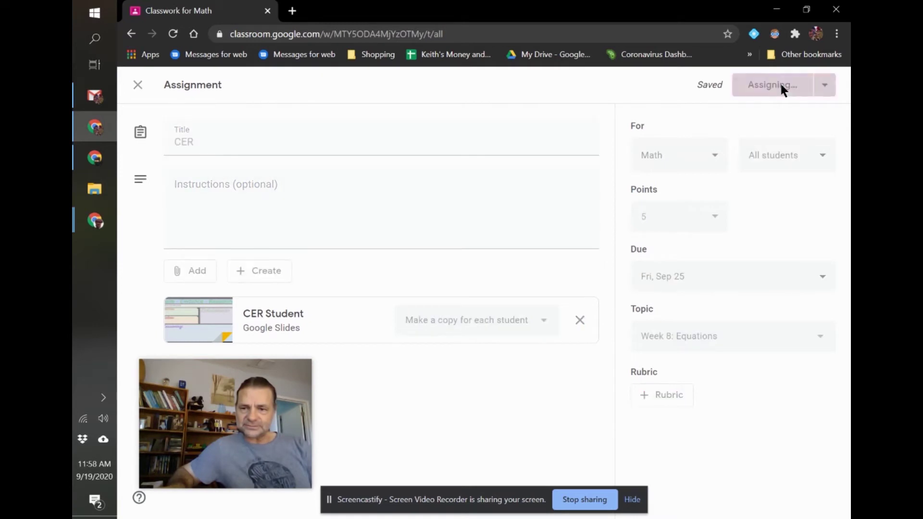
pyautogui.click(486, 93)
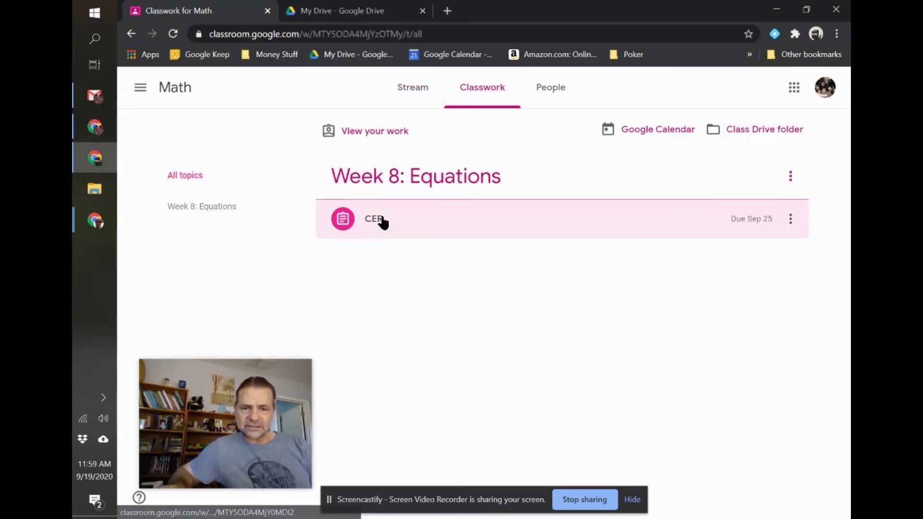
# Expand the CER assignment and open its attached CER Student slides file
pyautogui.click(382, 225)
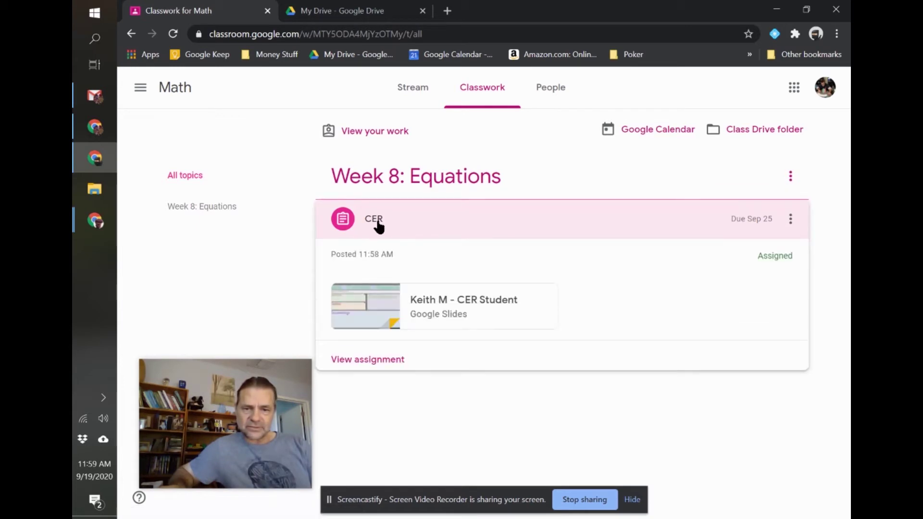
pyautogui.click(462, 303)
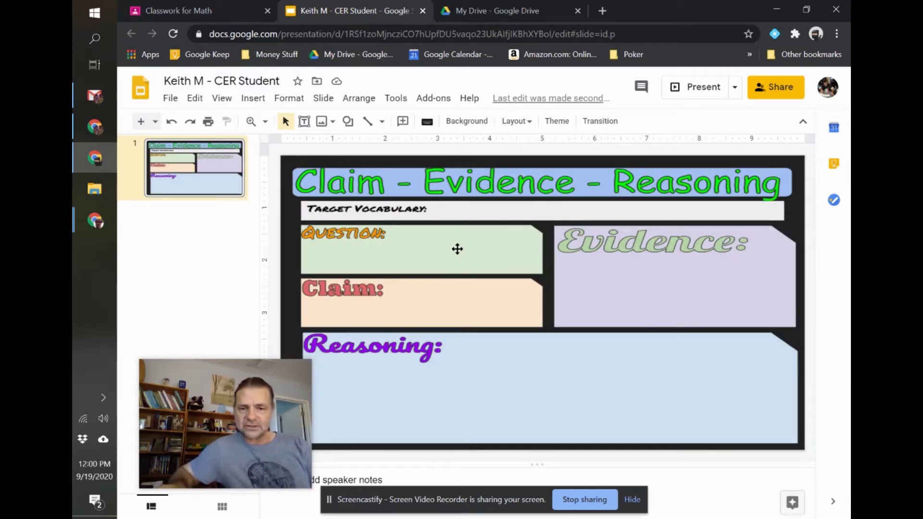
# Write 'This is the answer.' in the Claim box, then return to the Math Classwork page
pyautogui.click(471, 308)
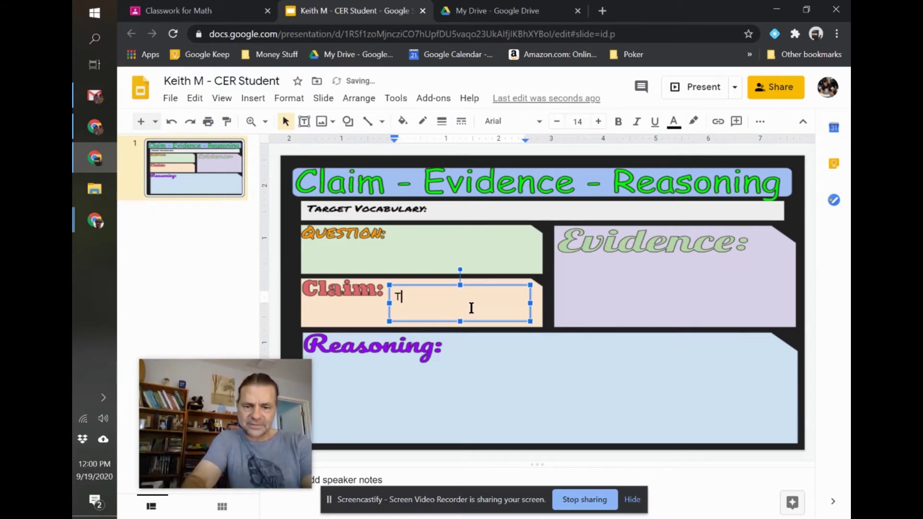
pyautogui.write('This is ')
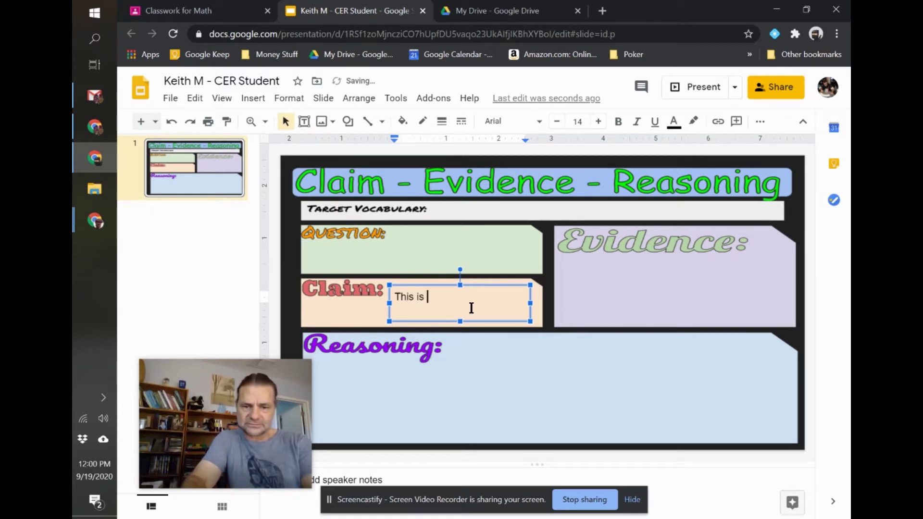
pyautogui.write('the answer.')
pyautogui.click(601, 365)
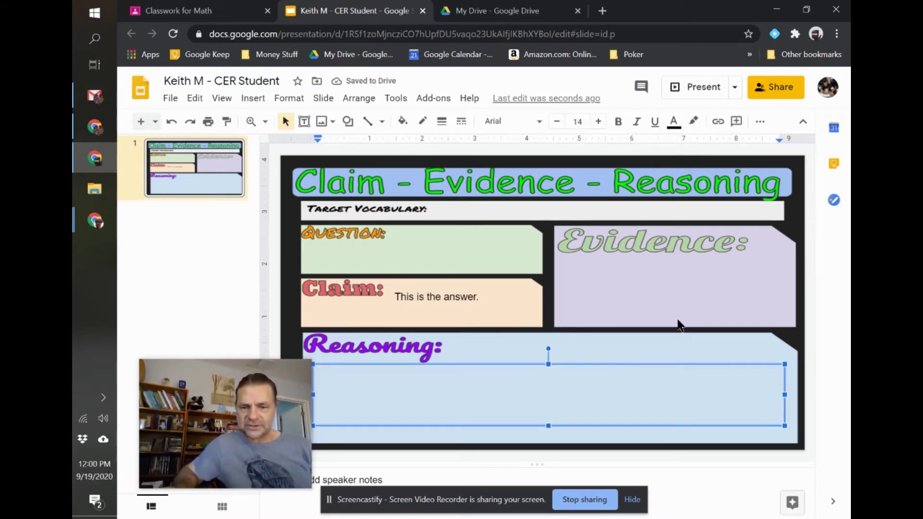
pyautogui.click(666, 284)
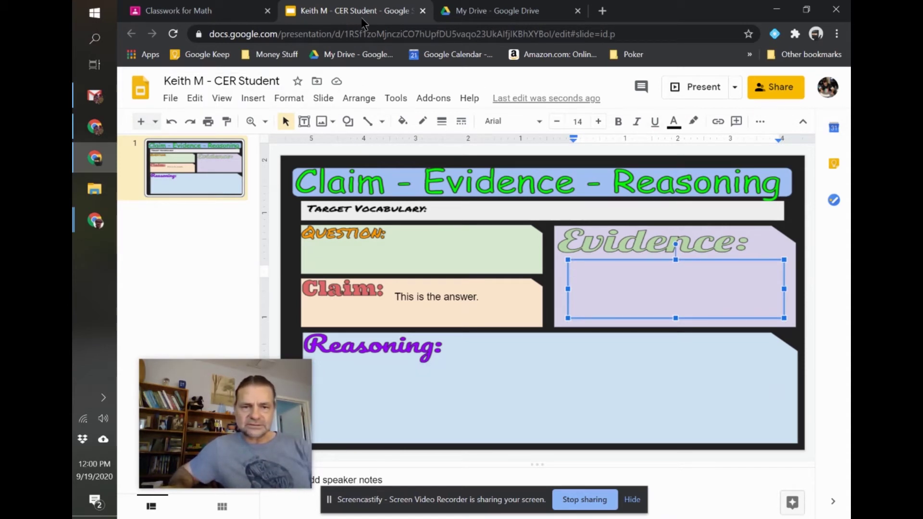
pyautogui.click(196, 13)
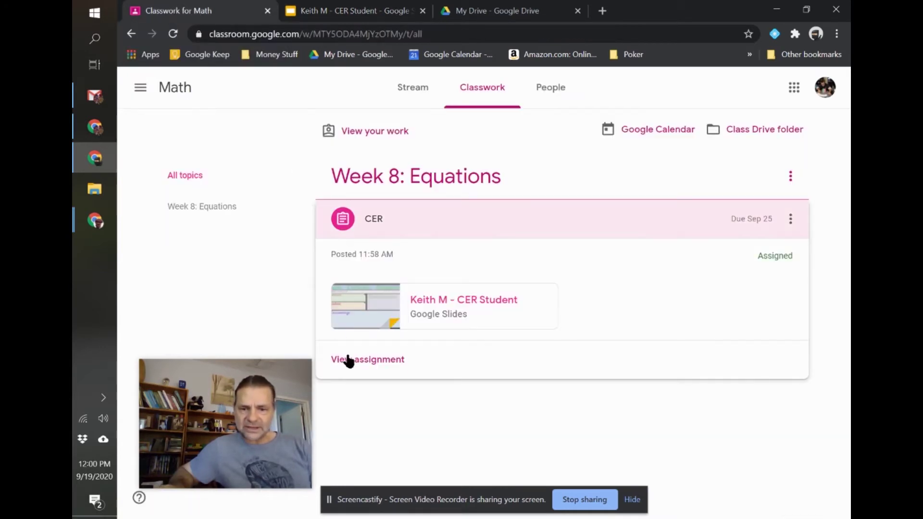
# Turn in the CER assignment from its details page, confirming in the dialog
pyautogui.click(357, 366)
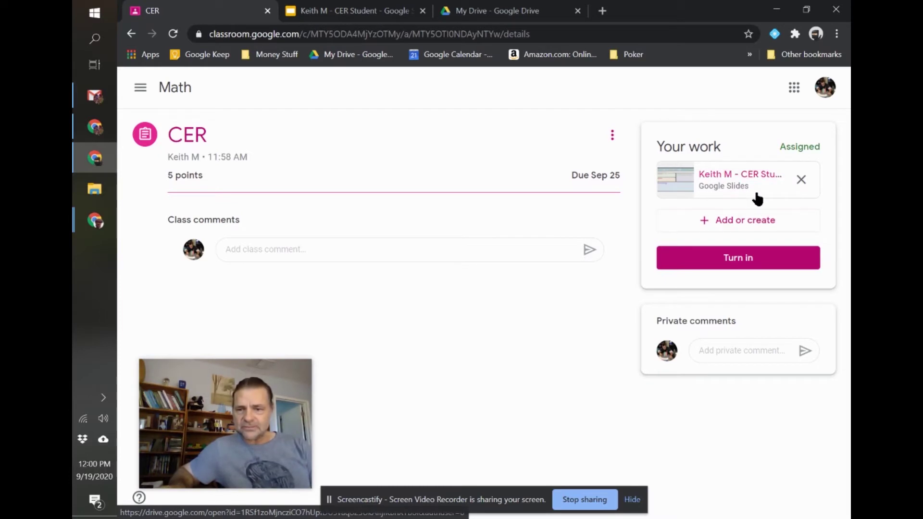
pyautogui.click(732, 260)
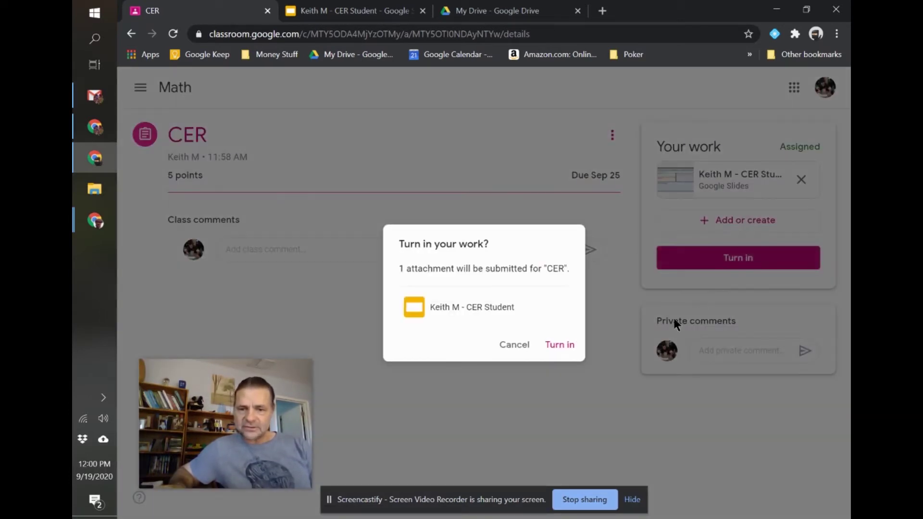
pyautogui.click(567, 345)
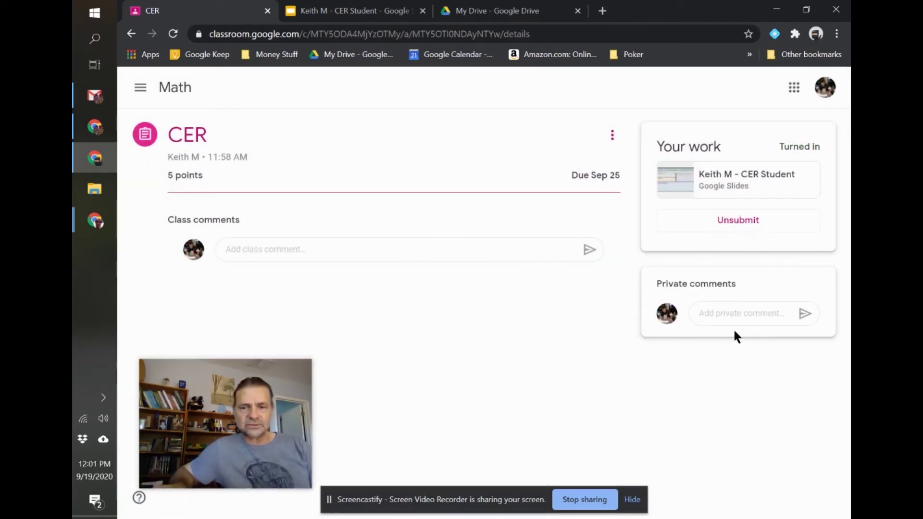
pyautogui.click(739, 314)
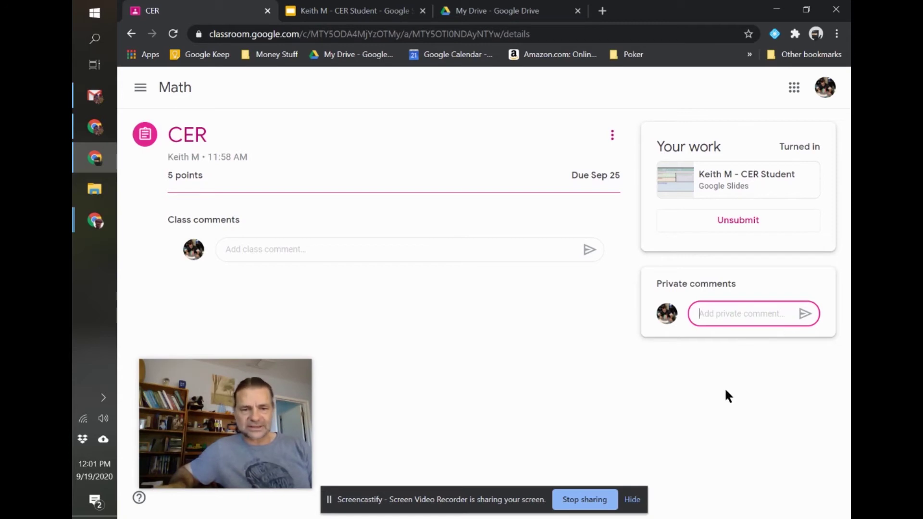
pyautogui.hotkey('alt', 'Tab')
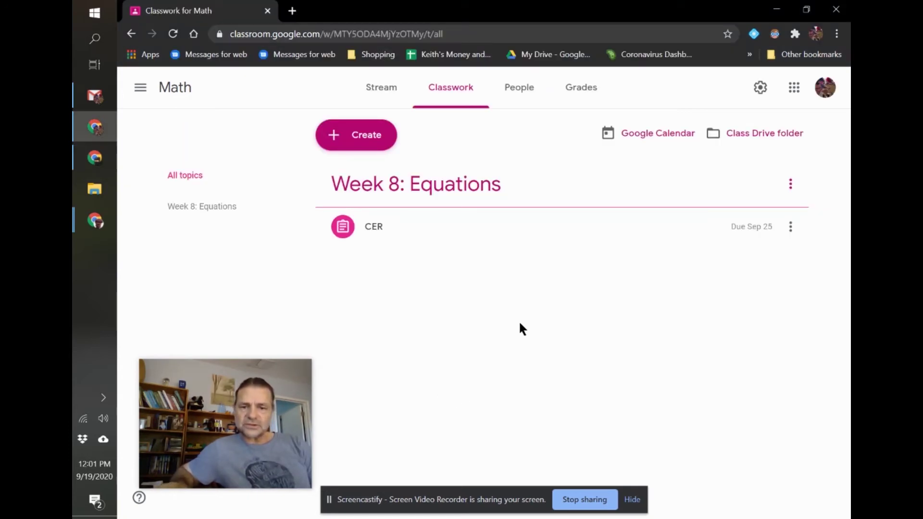
# As the teacher, open the student's turned-in CER slides from the Turned in list
pyautogui.click(368, 232)
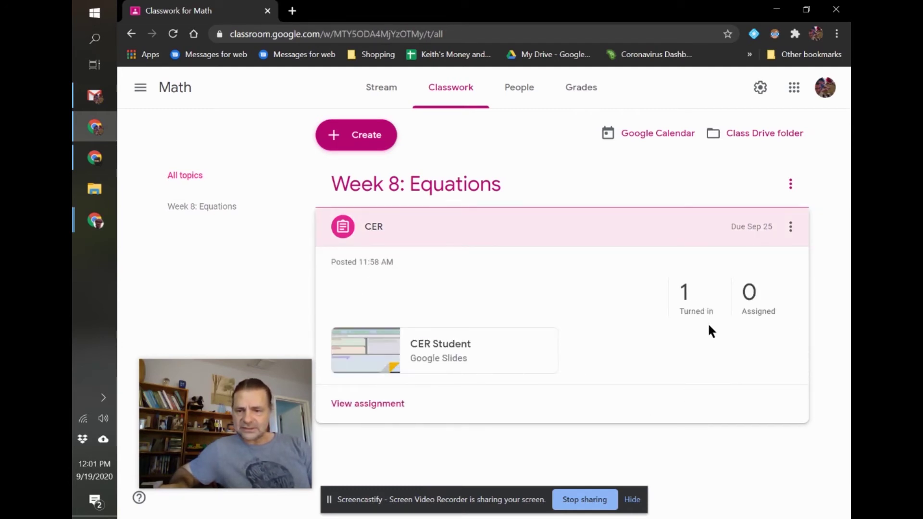
pyautogui.click(690, 315)
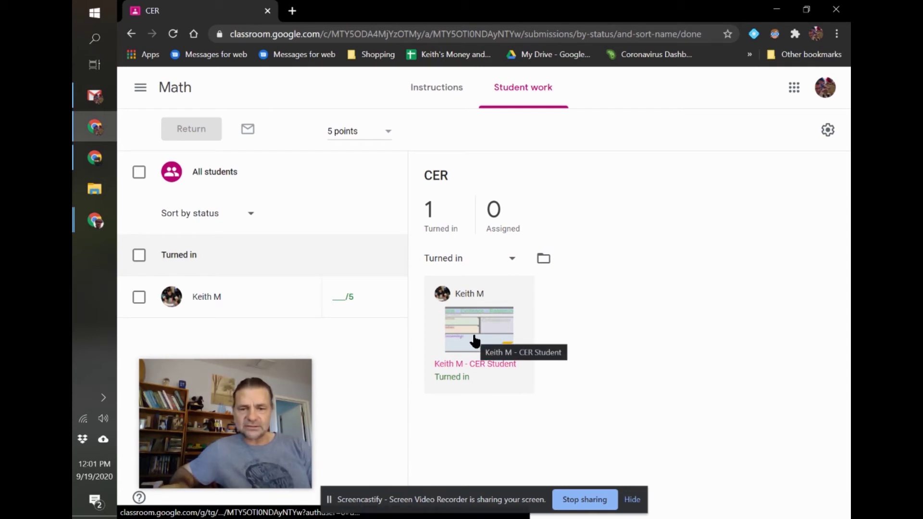
pyautogui.click(343, 297)
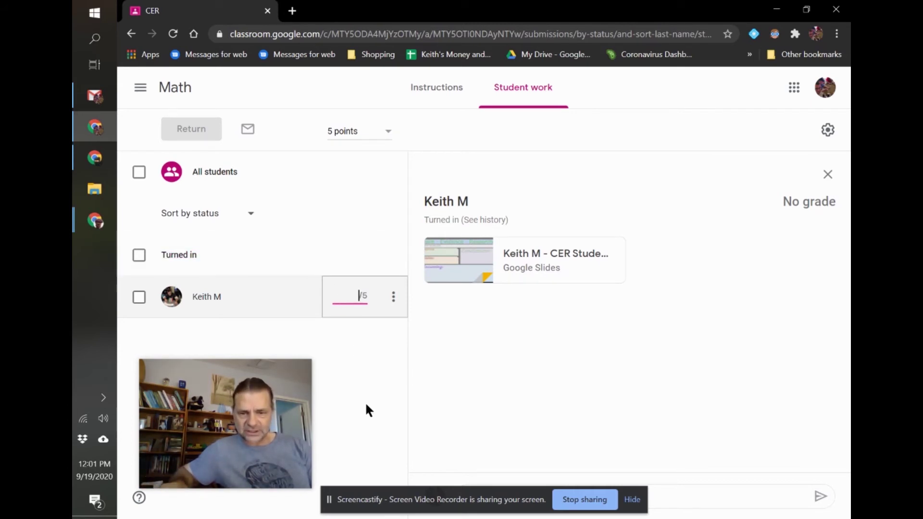
pyautogui.click(470, 268)
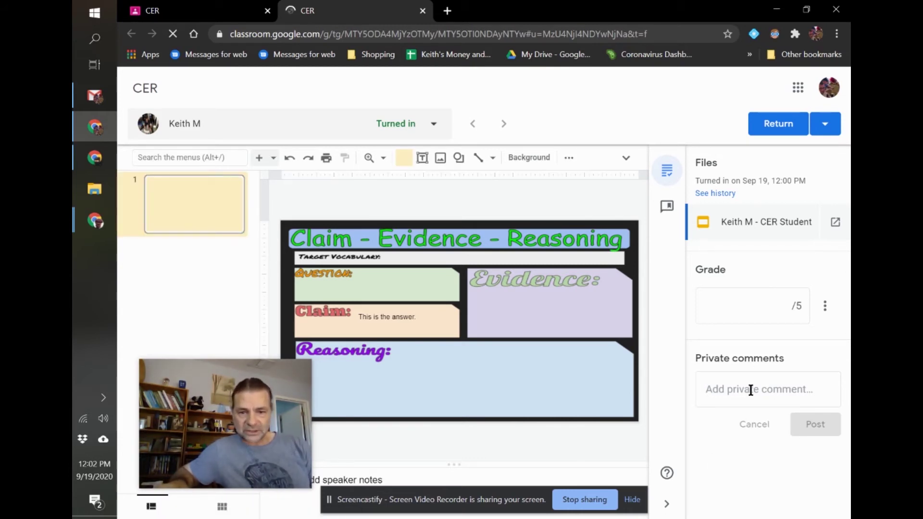
# Select the grade field out of 5 and bring up the Return options
pyautogui.click(761, 310)
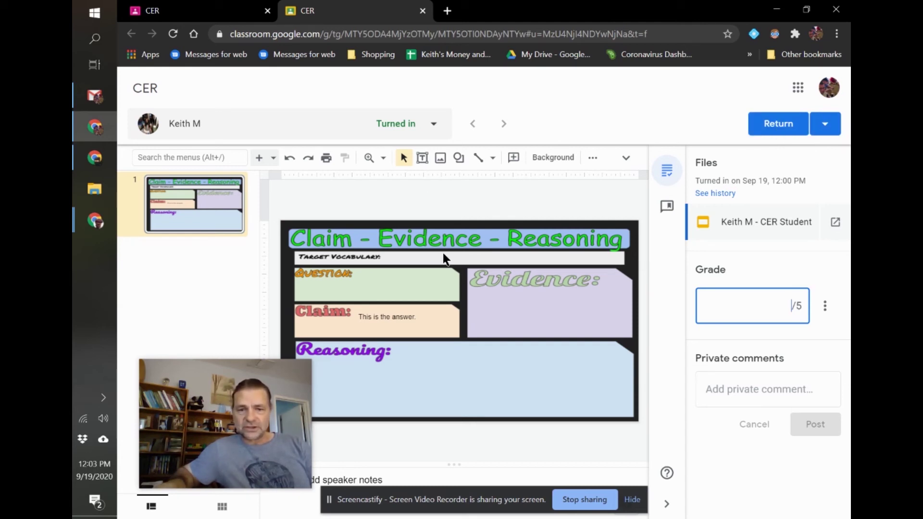
pyautogui.click(826, 125)
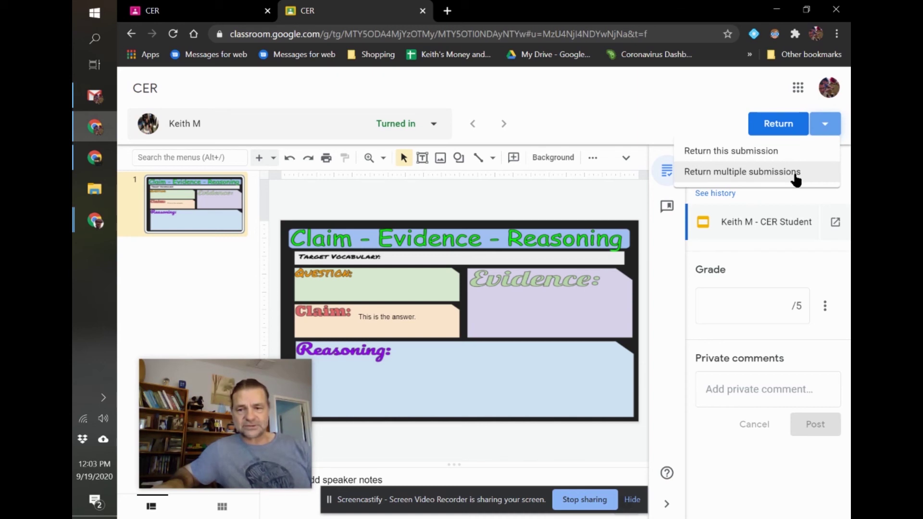
# Enter a grade of 5 out of 5 for the CER submission
pyautogui.click(700, 101)
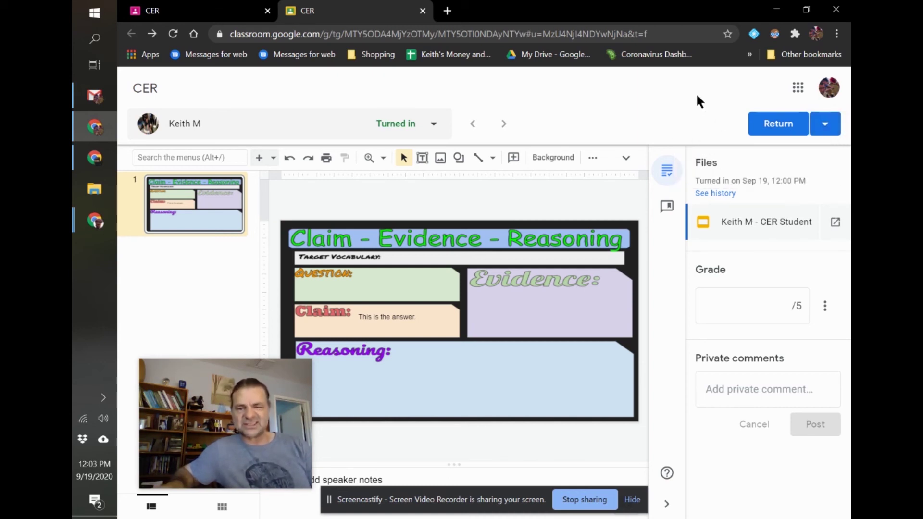
pyautogui.click(798, 304)
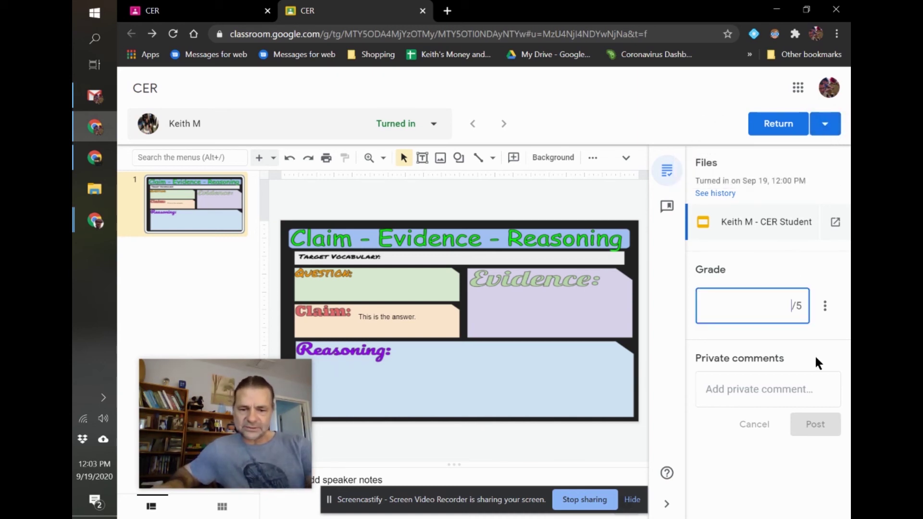
pyautogui.write('5')
pyautogui.click(816, 363)
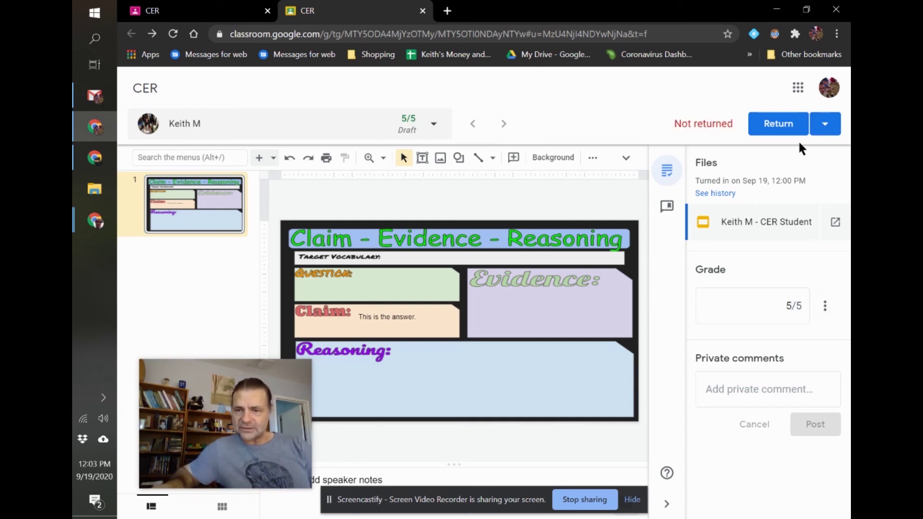
# Return the graded work to the student and go back to the Classwork page
pyautogui.click(781, 123)
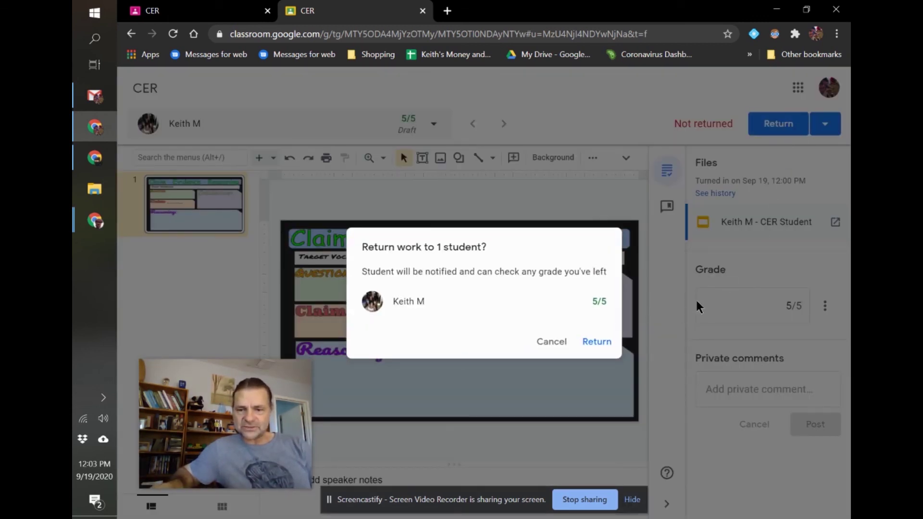
pyautogui.click(598, 341)
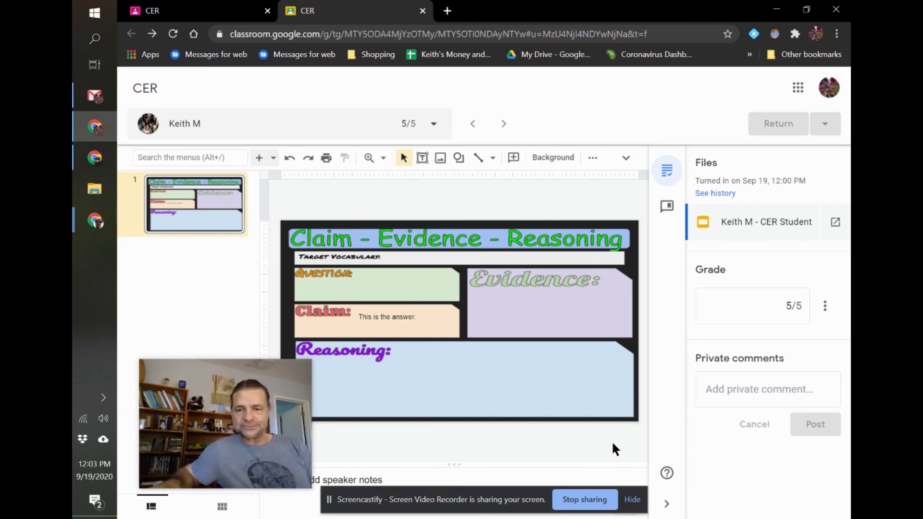
pyautogui.click(185, 11)
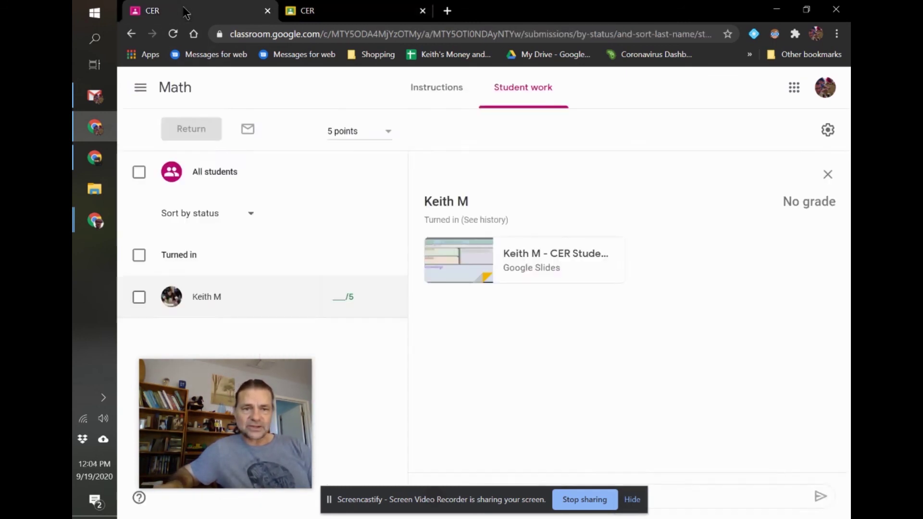
pyautogui.hotkey('alt', 'Left')
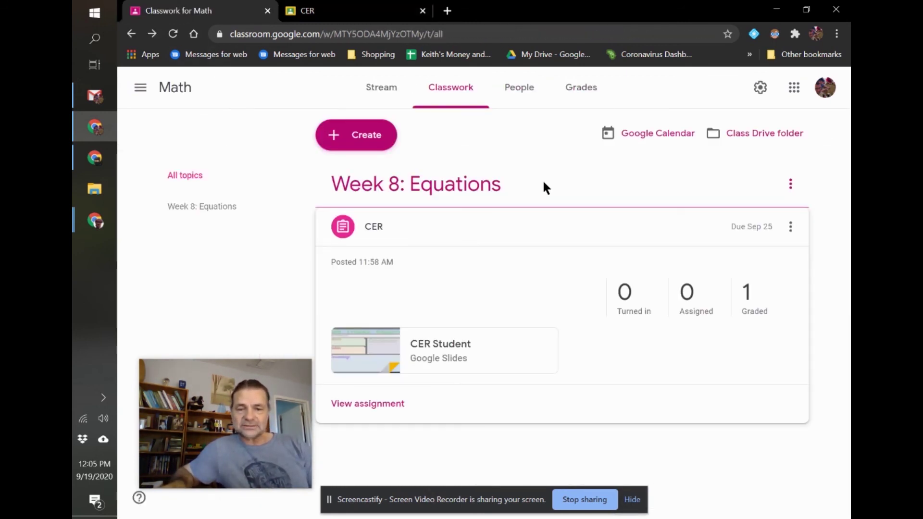